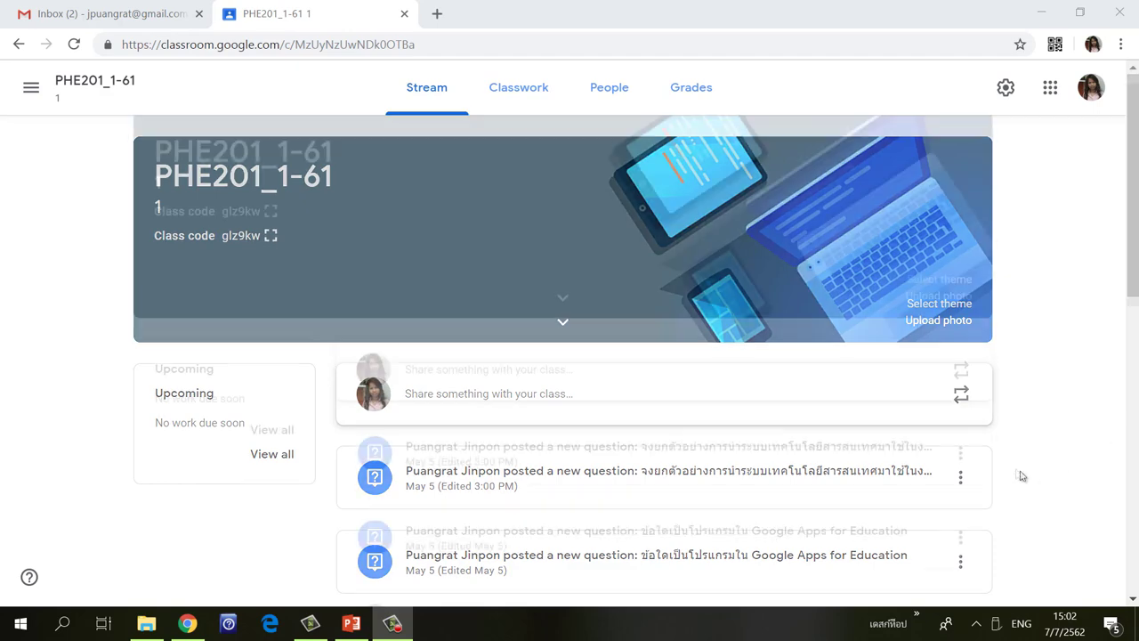
Move the assignment แบบทดสอบย่อย 2 to the top of the PHE201_1-61 class stream.
scroll(1014, 476, "down", 3)
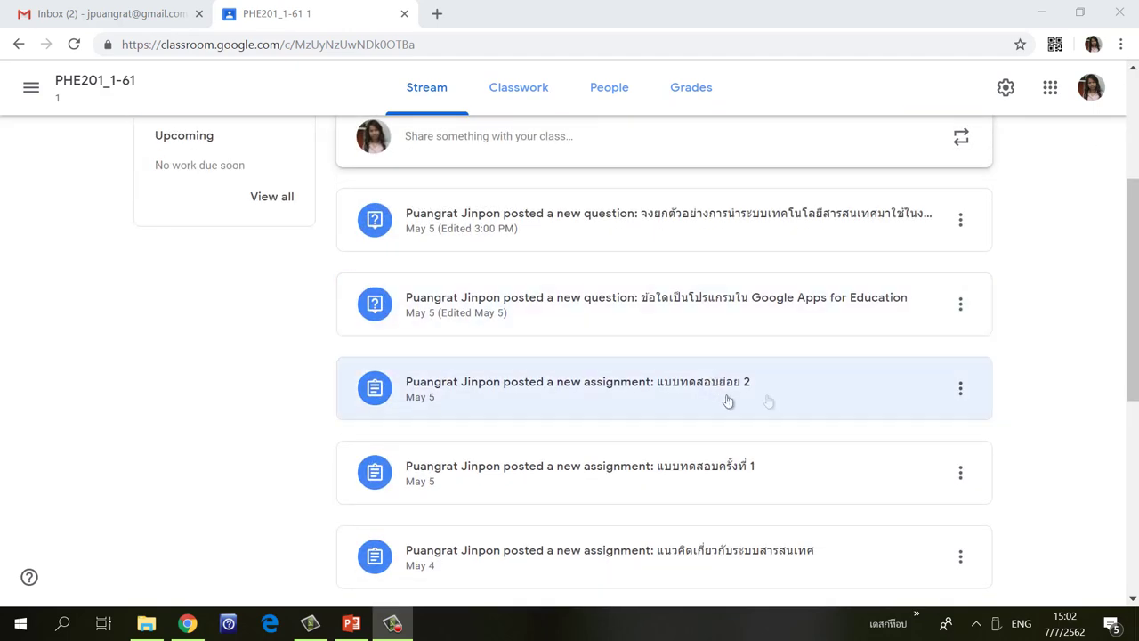
left_click(960, 390)
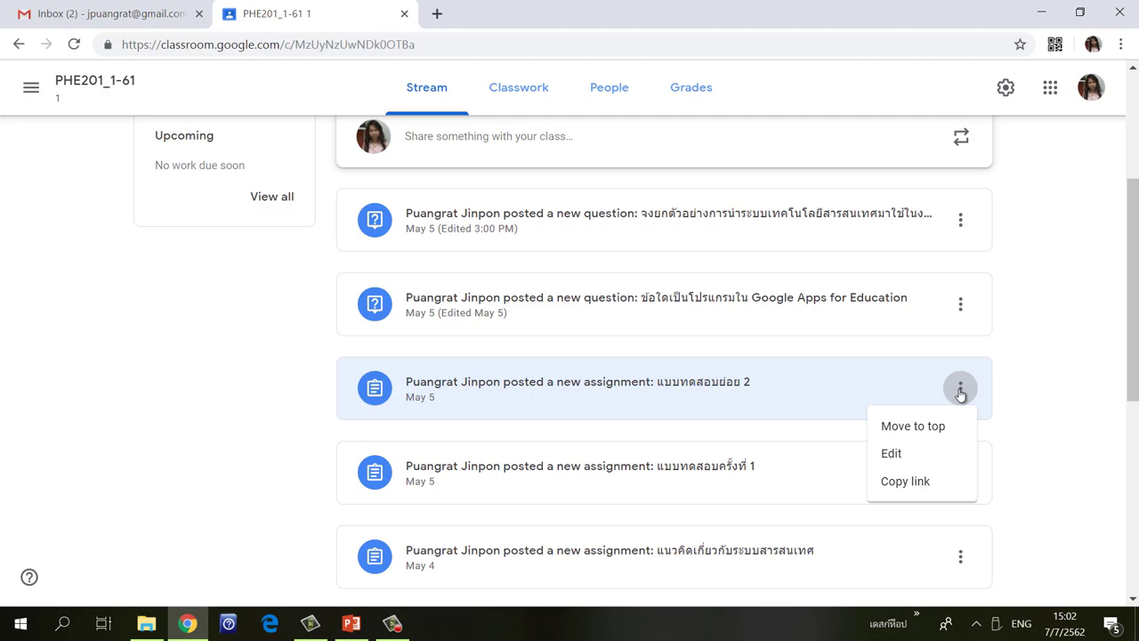
left_click(935, 432)
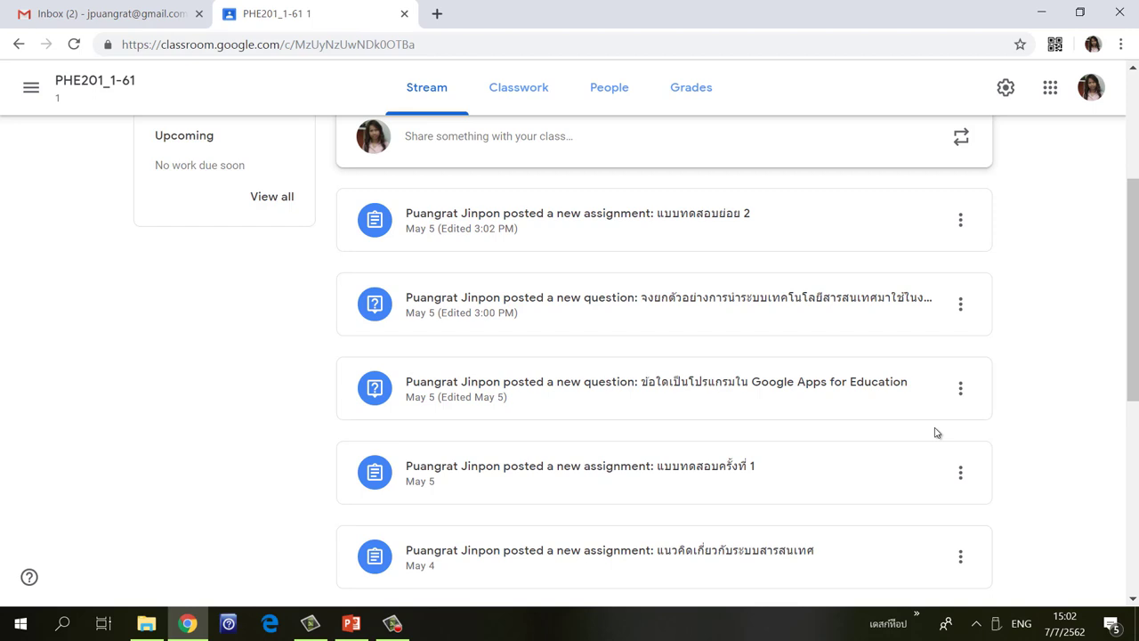
Return to the list of classes and open the BSC201 class.
left_click(33, 86)
left_click(37, 92)
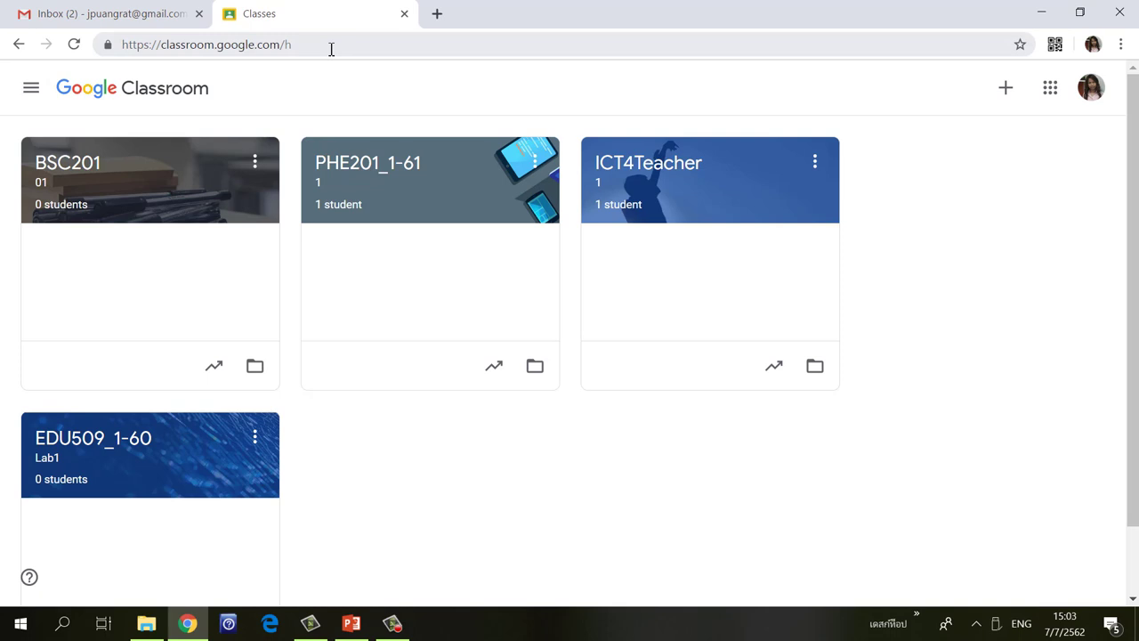
left_click(86, 166)
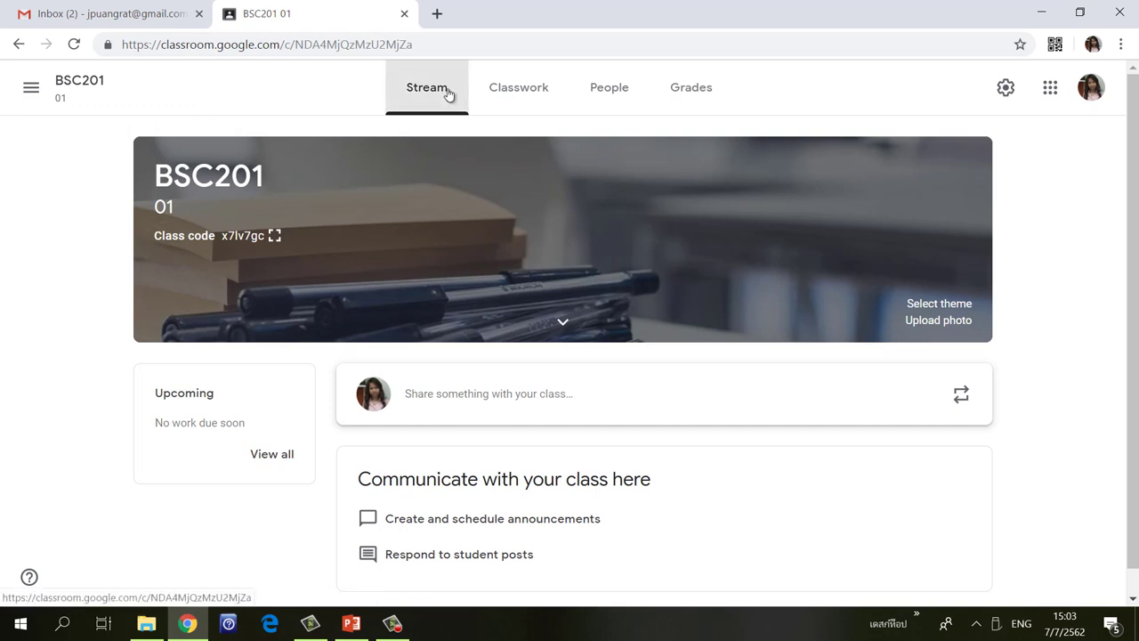
Start an announcement for all students of BSC201 01, check the audience choices, and enter the message "ยินดีต้อนรับทุกท่าน".
left_click(467, 402)
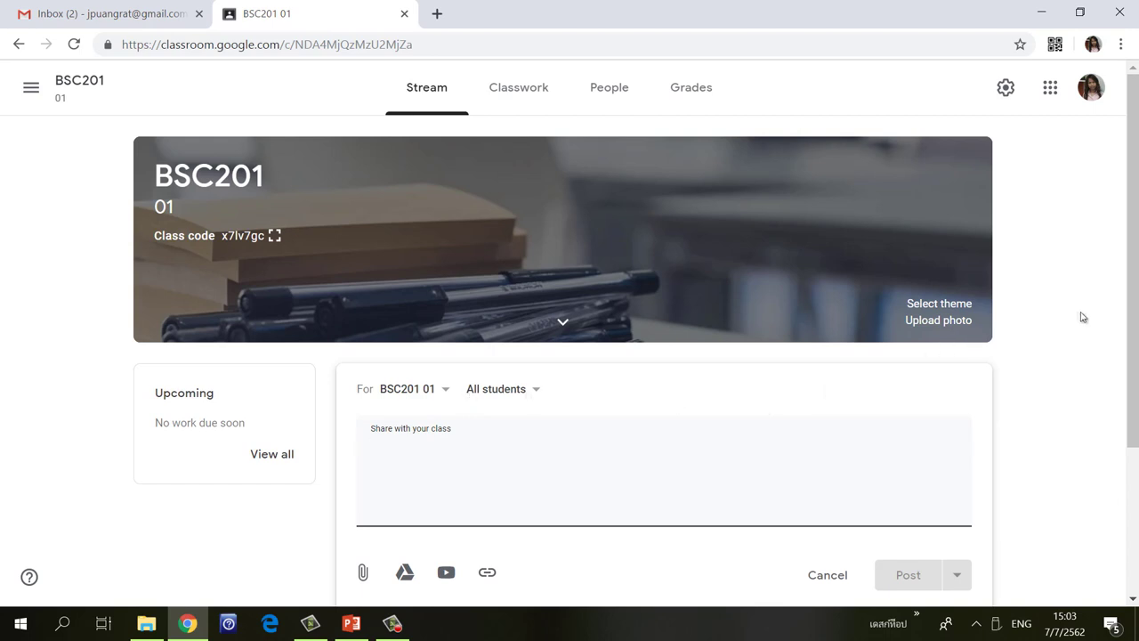
scroll(1131, 344, "down", 1)
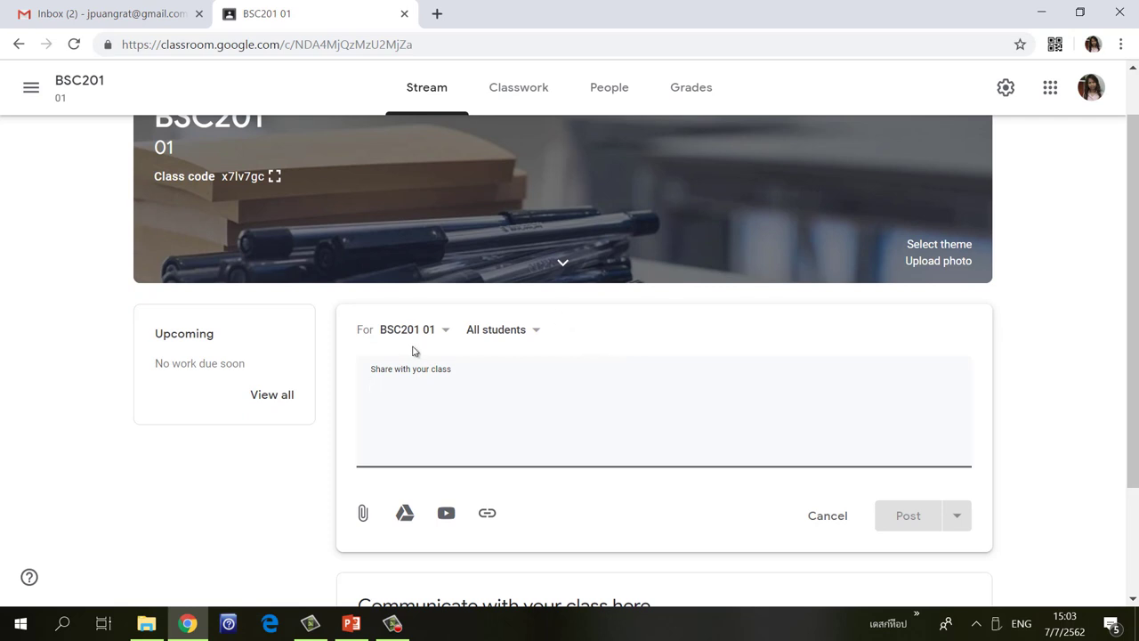
left_click(448, 331)
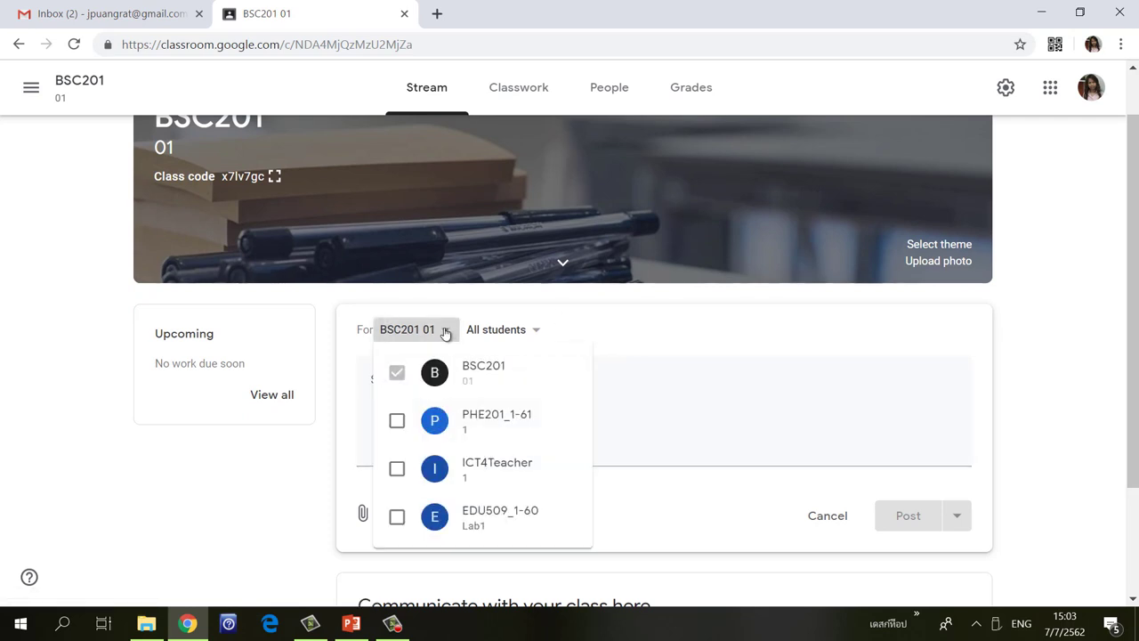
left_click(750, 338)
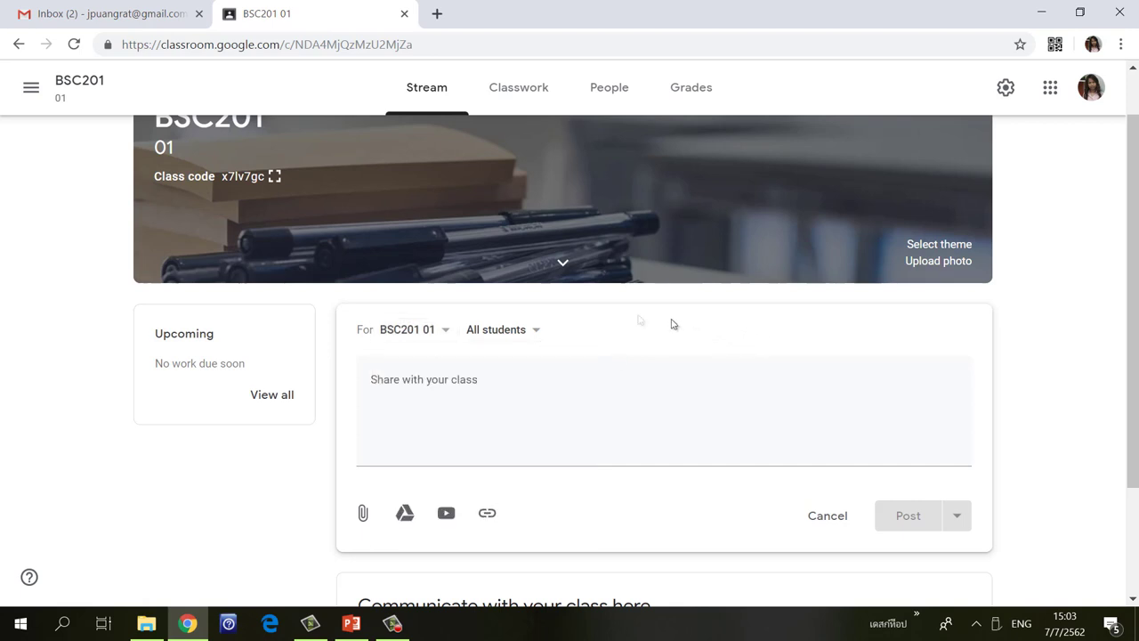
left_click(536, 331)
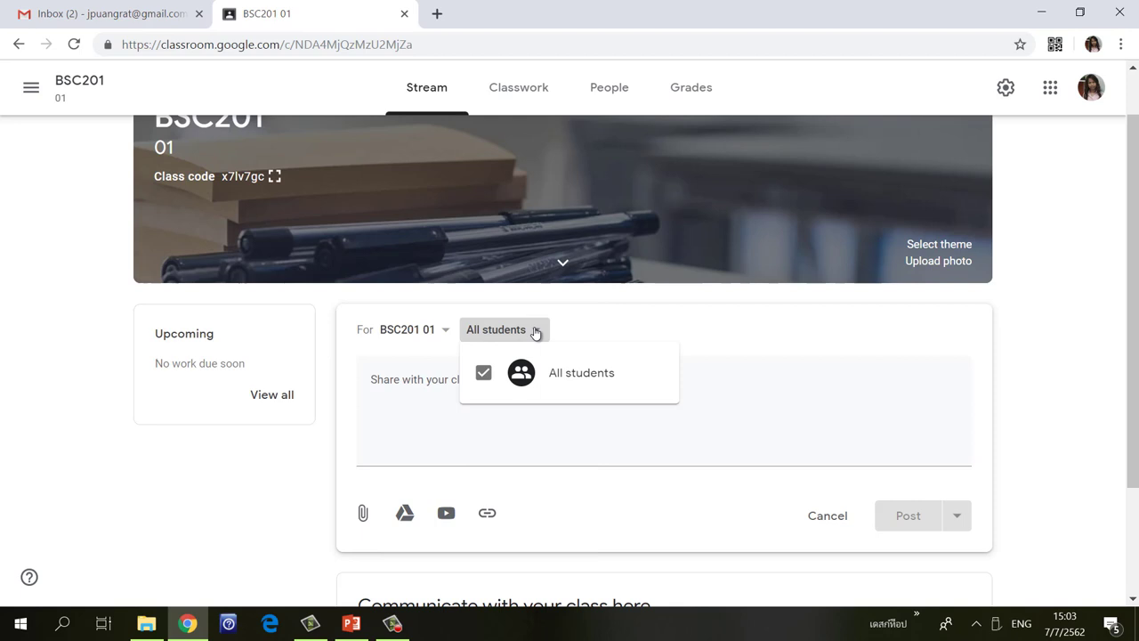
left_click(771, 341)
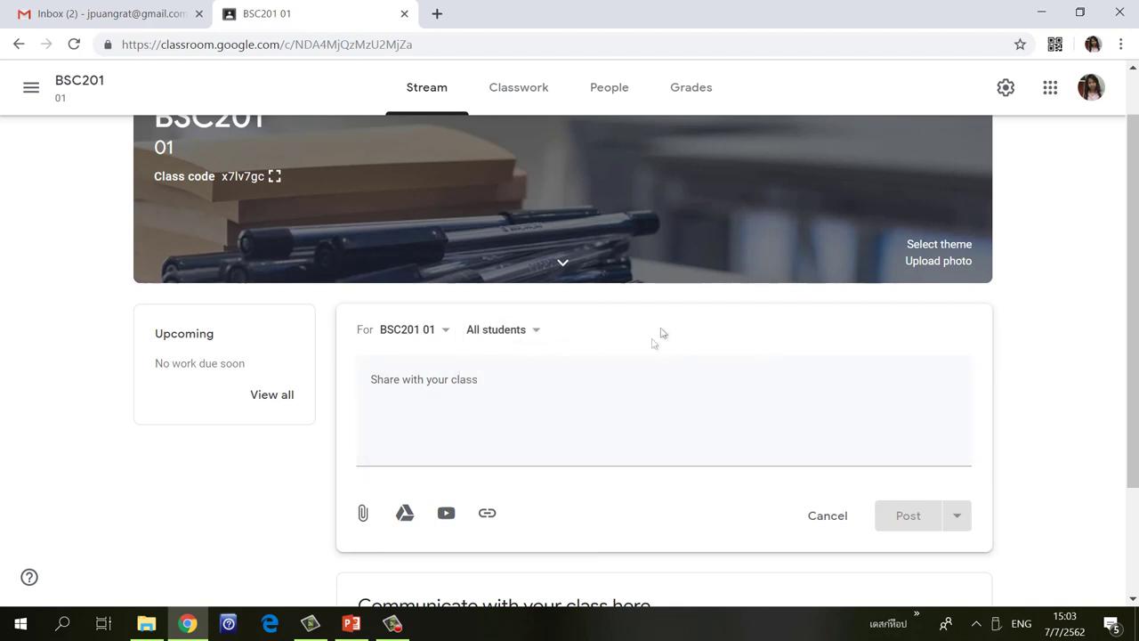
left_click(507, 386)
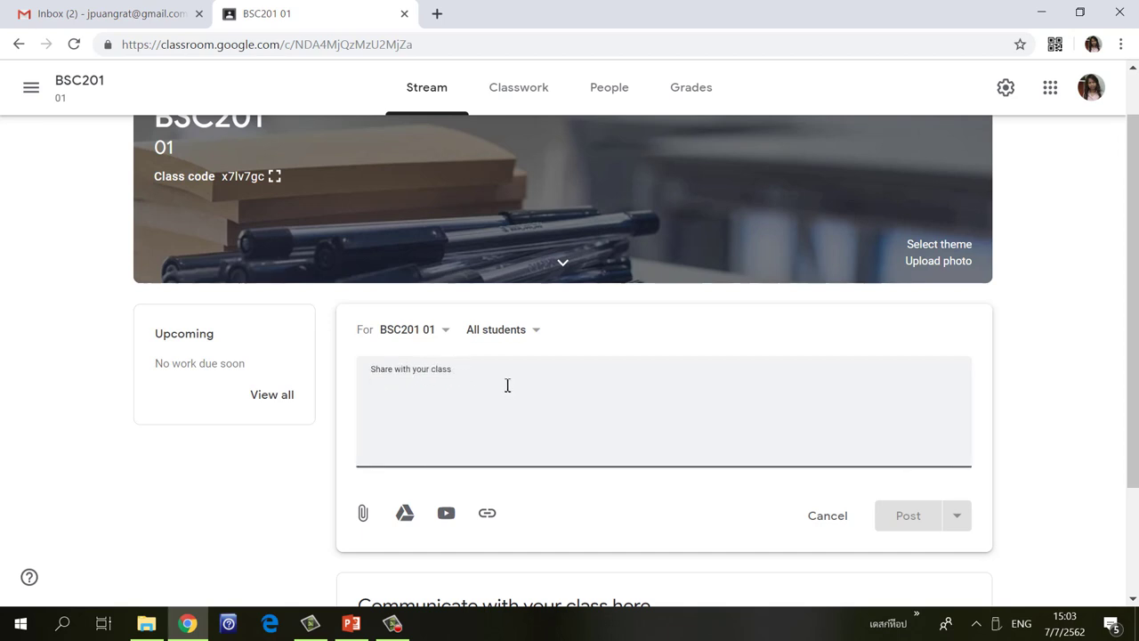
type("ยินดีต้อนรับทุกท่าน")
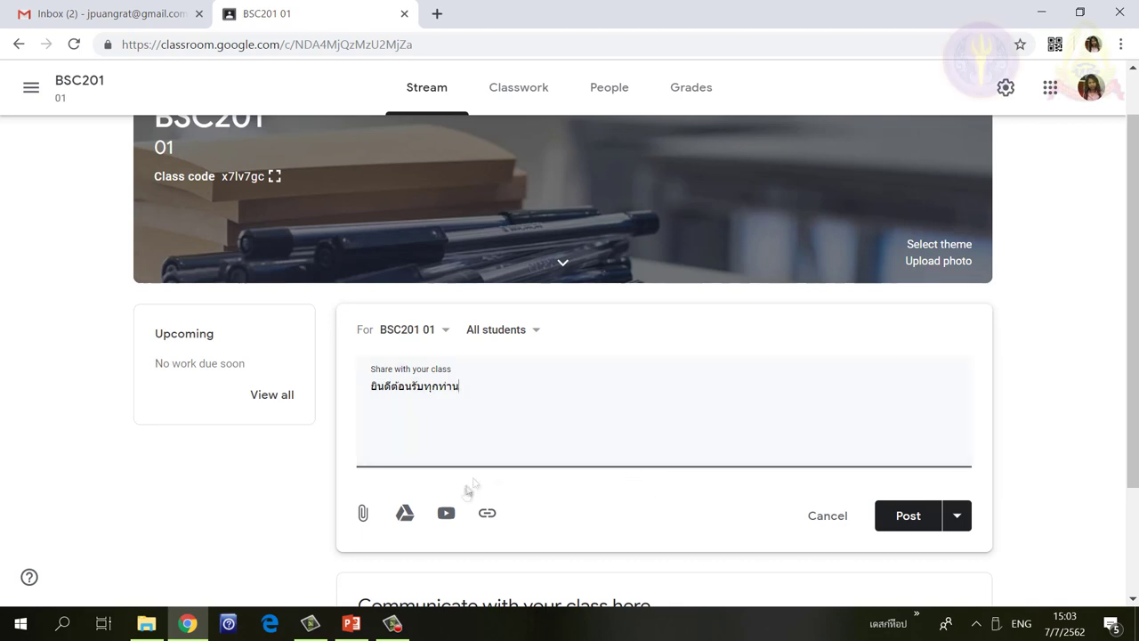
Upload the image chlidren from the device's images folder and attach it to the announcement.
left_click(364, 514)
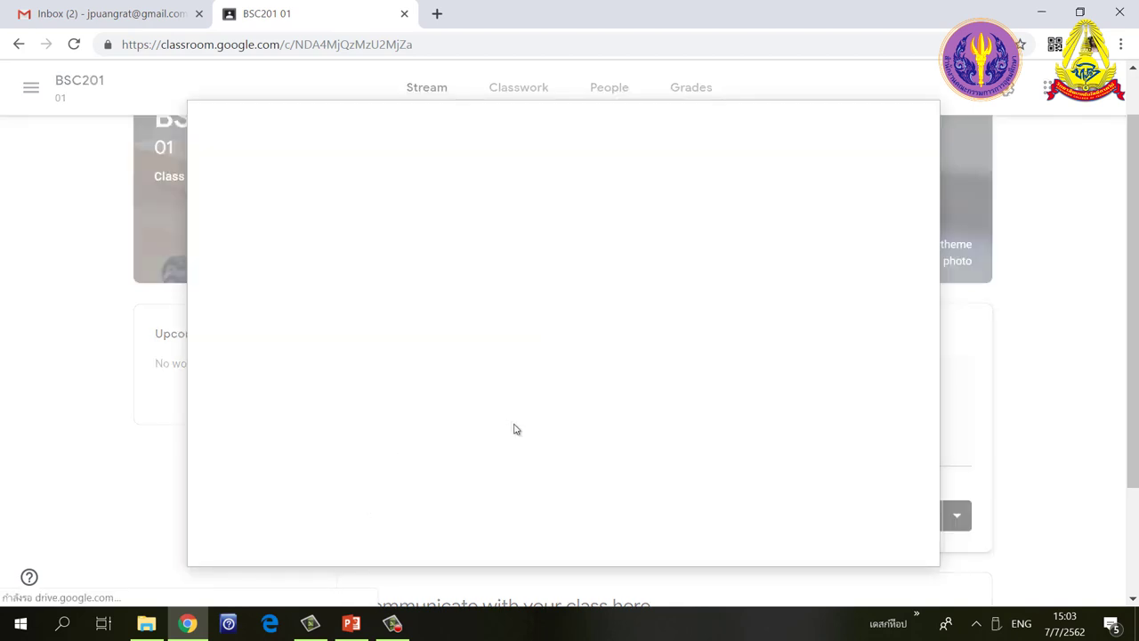
left_click(552, 353)
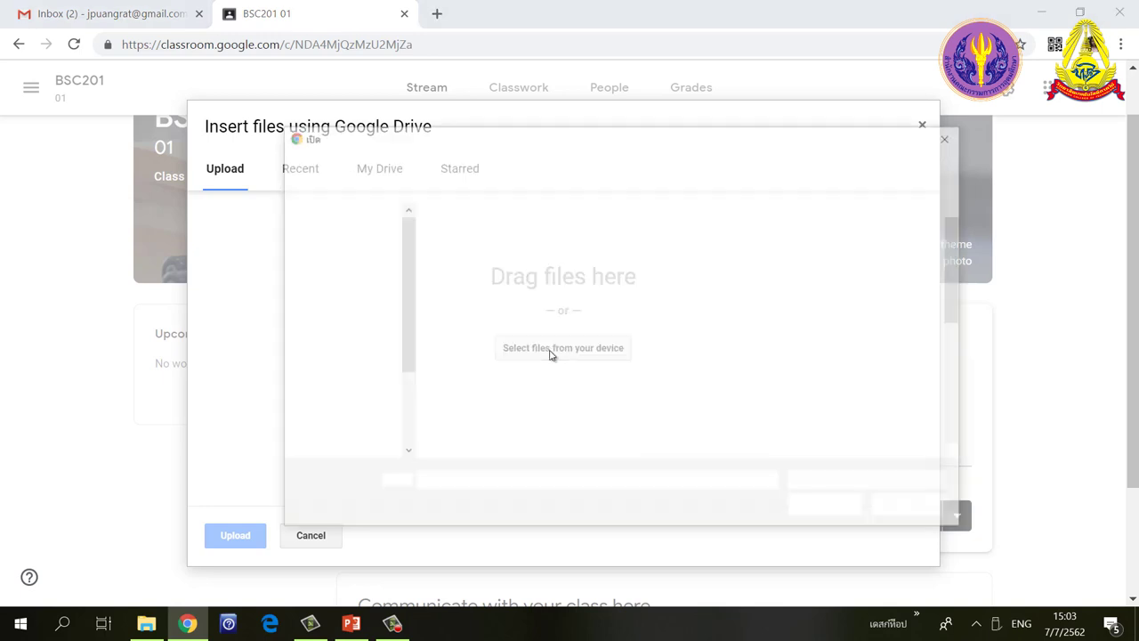
scroll(962, 312, "down", 1)
scroll(962, 311, "down", 1)
left_click(487, 371)
double_click(471, 448)
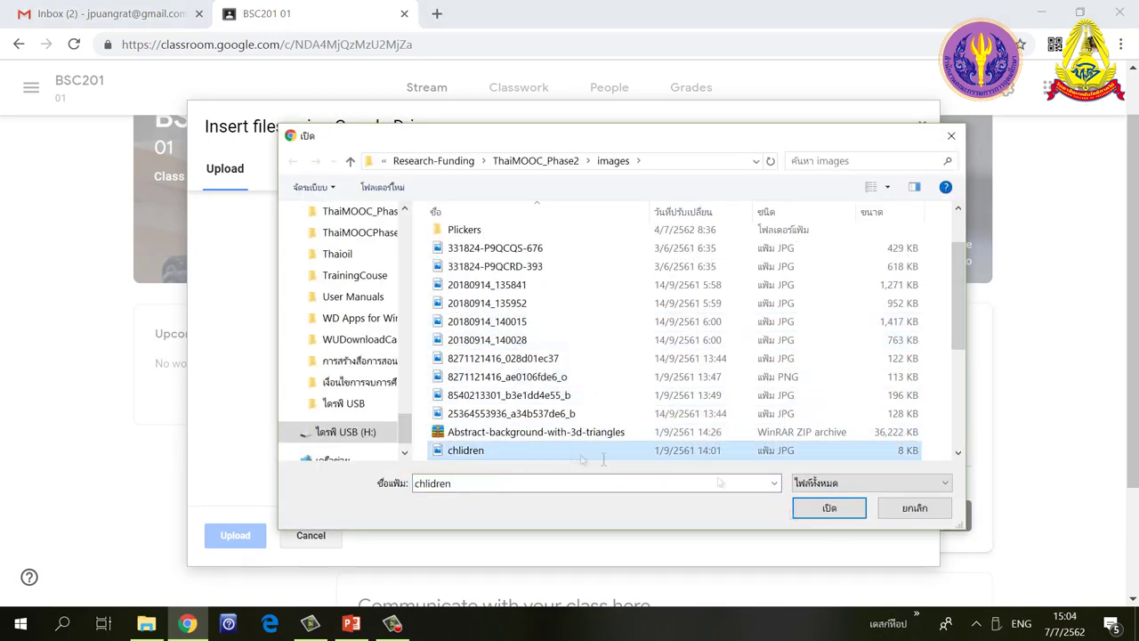
left_click(235, 535)
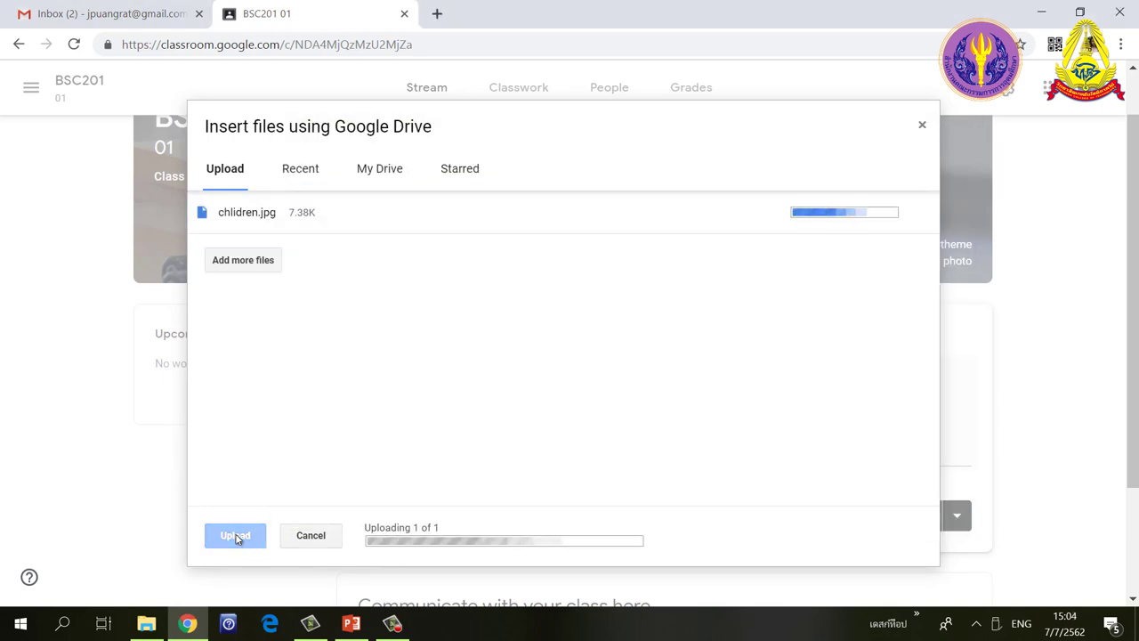
scroll(920, 409, "down", 1)
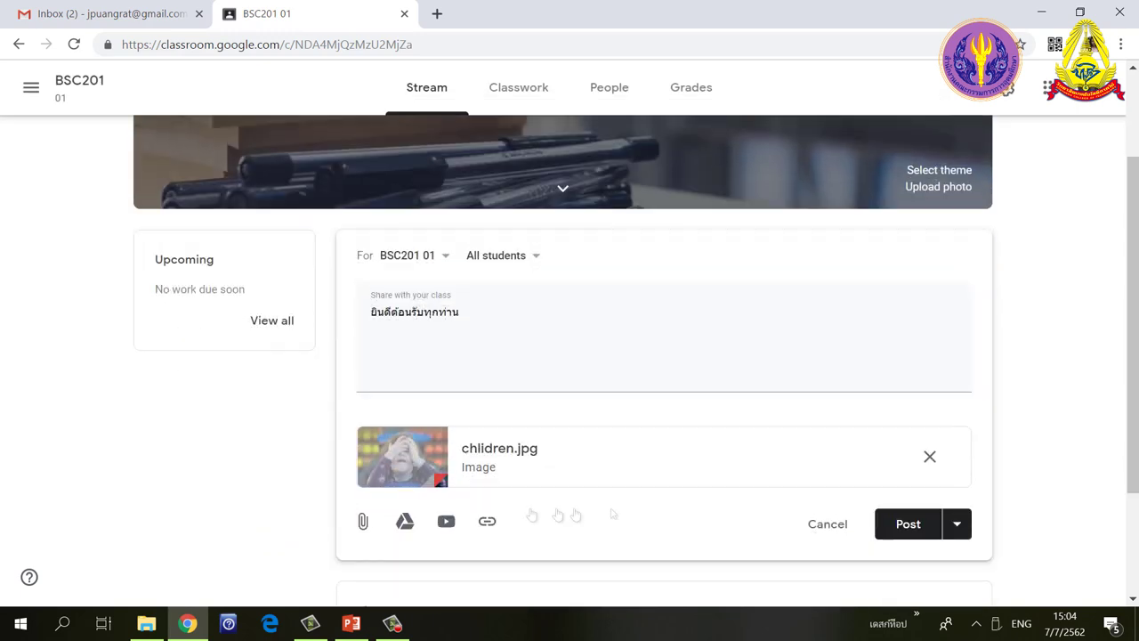
left_click(404, 522)
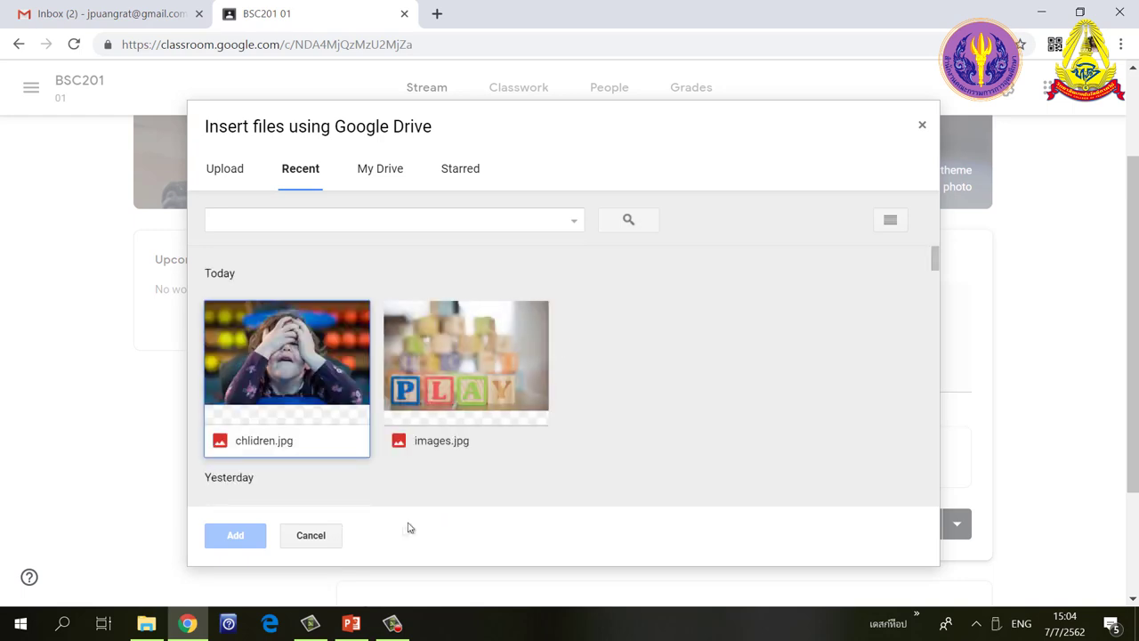
left_click(379, 174)
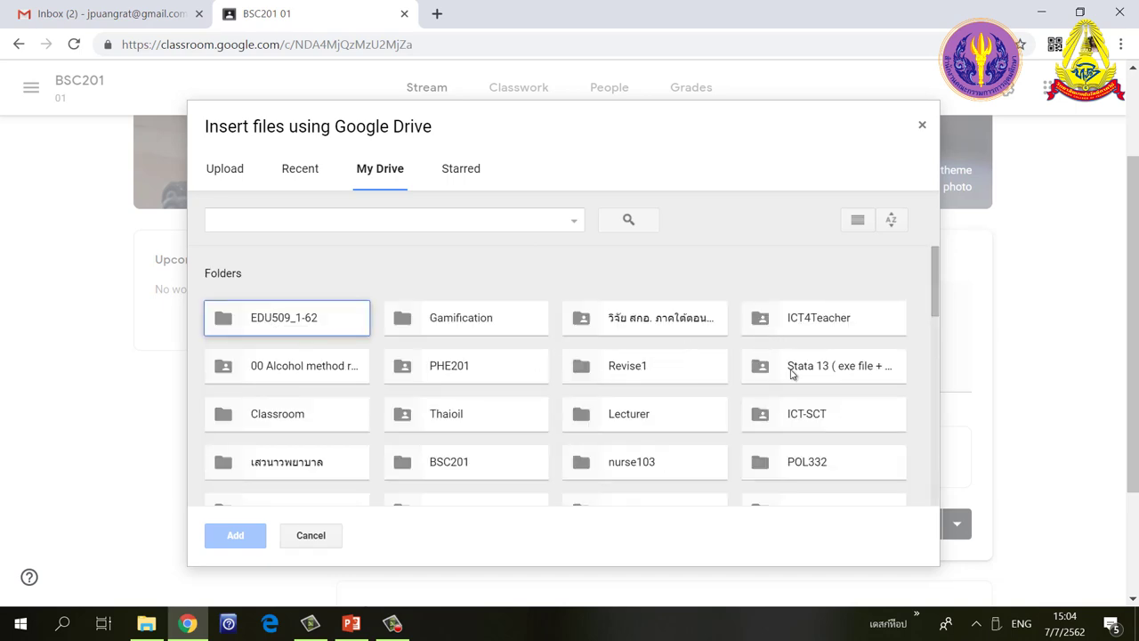
left_click_drag(935, 300, 950, 465)
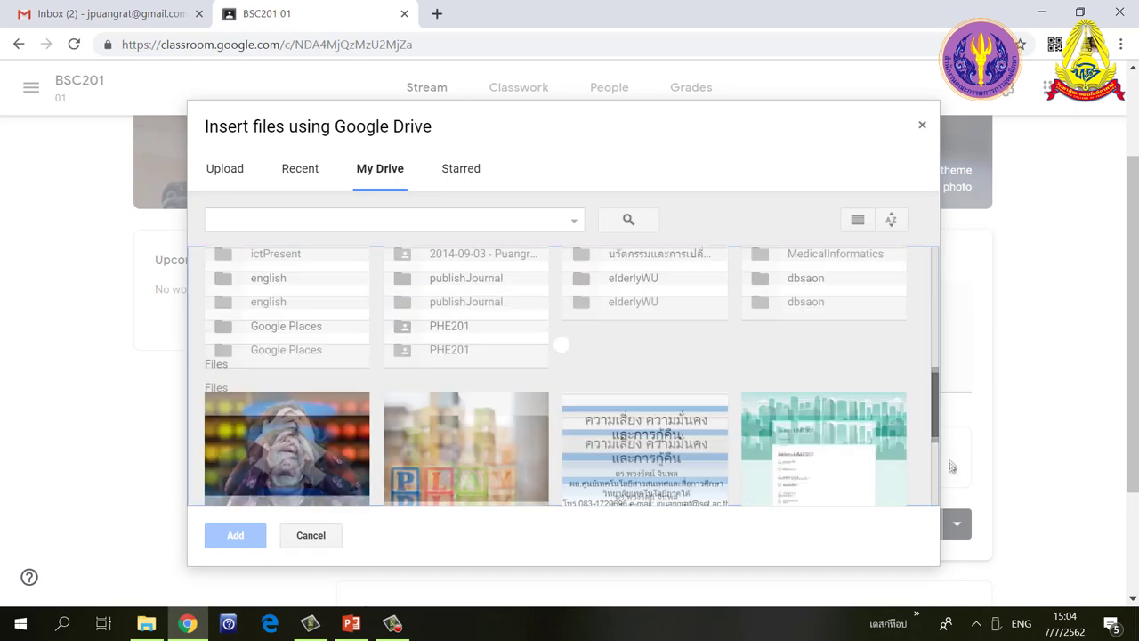
left_click(808, 347)
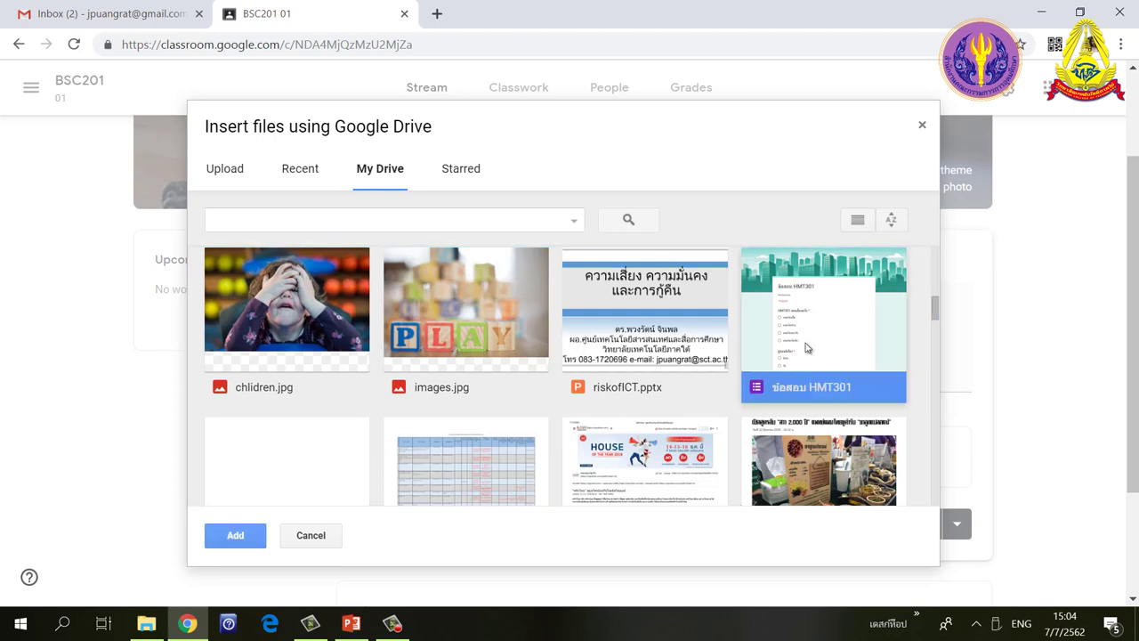
left_click(311, 535)
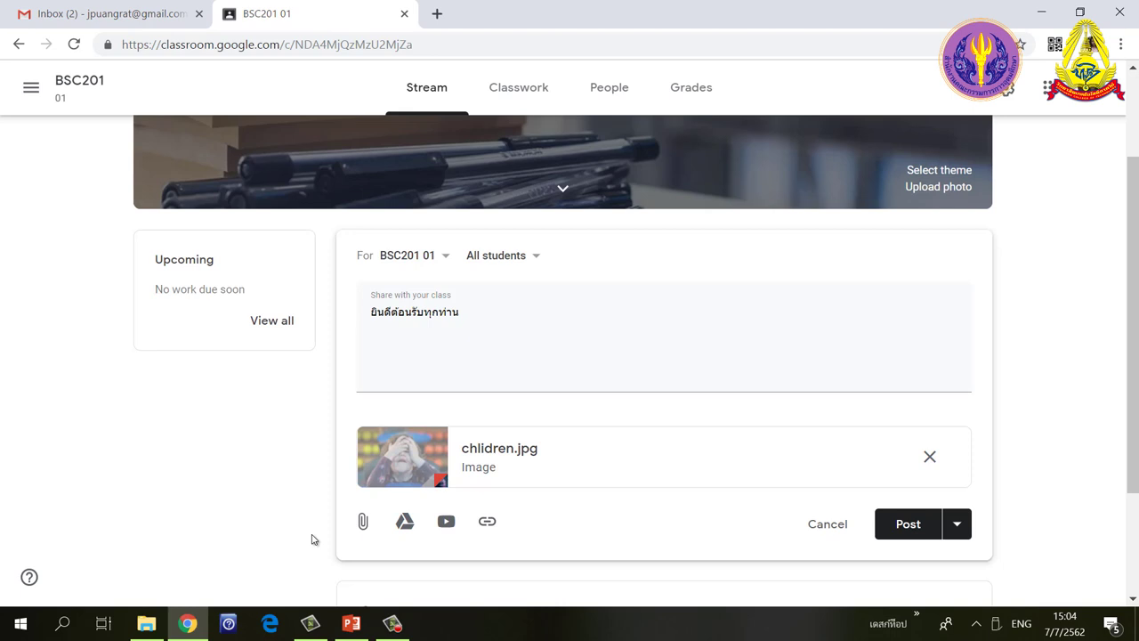
Search YouTube for "google" and attach the video "Subway Surfers - Official Google Play Trailer" to the announcement.
left_click(448, 530)
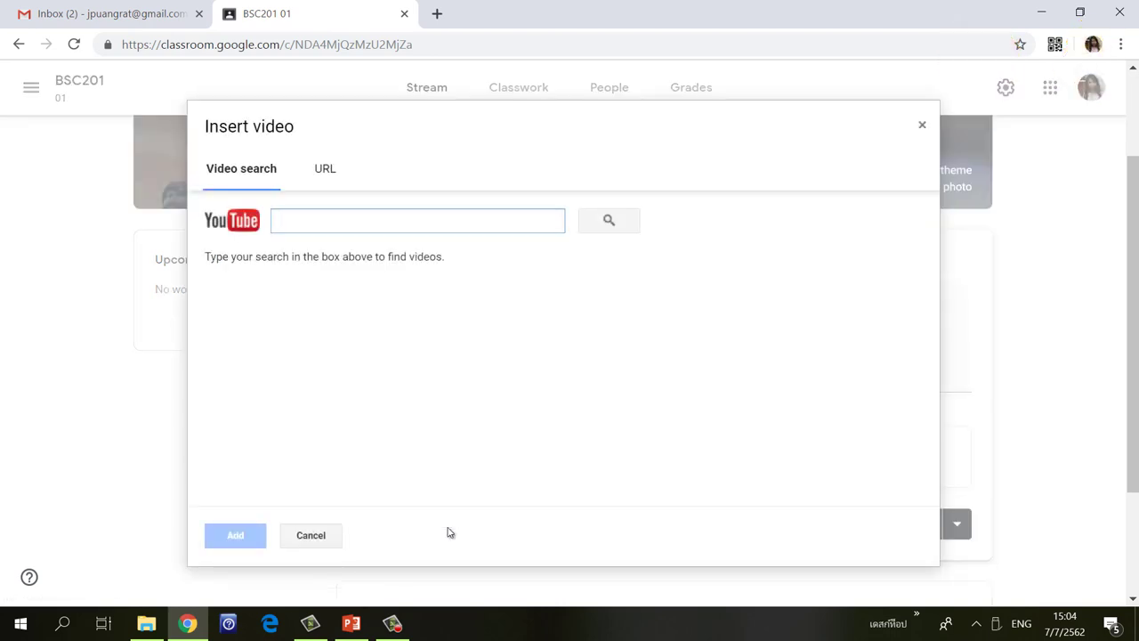
left_click(334, 229)
type("google")
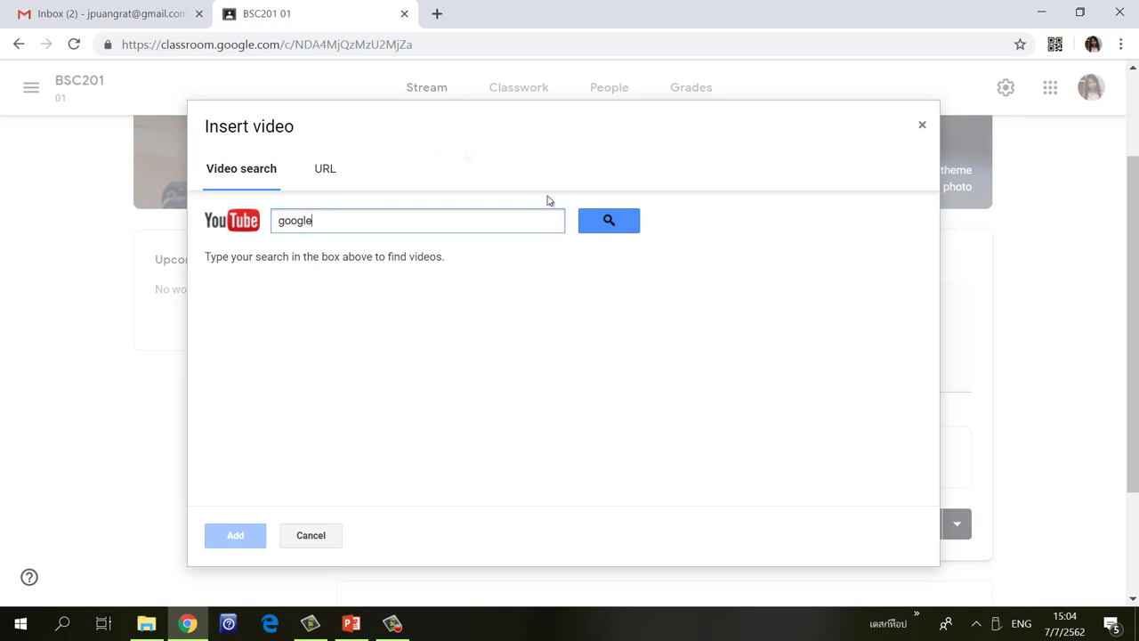
left_click(611, 220)
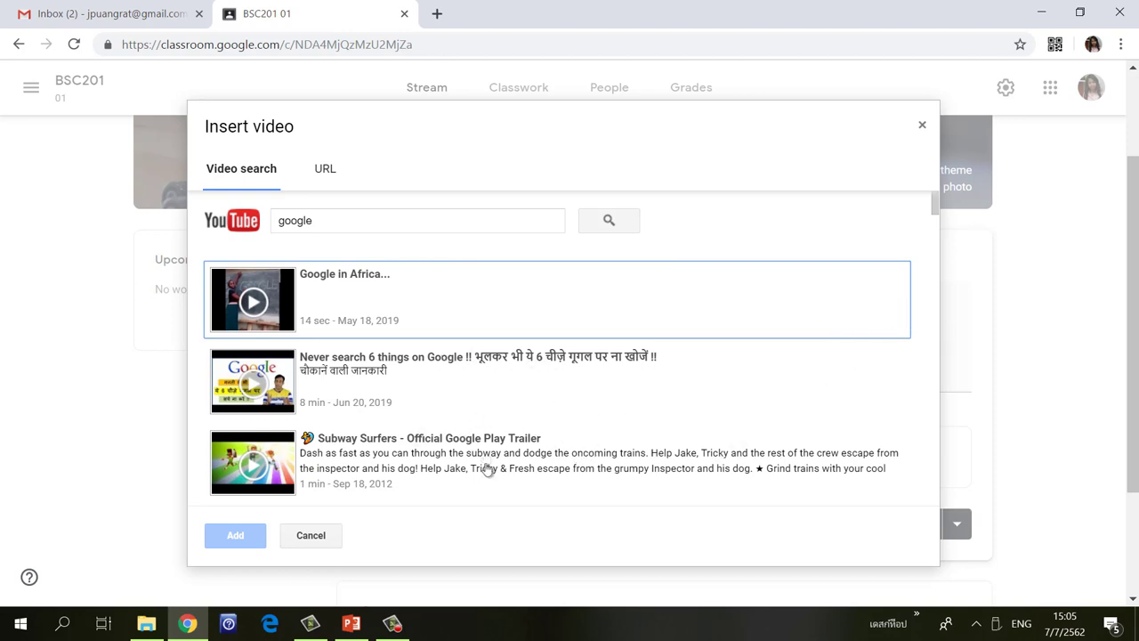
left_click(359, 453)
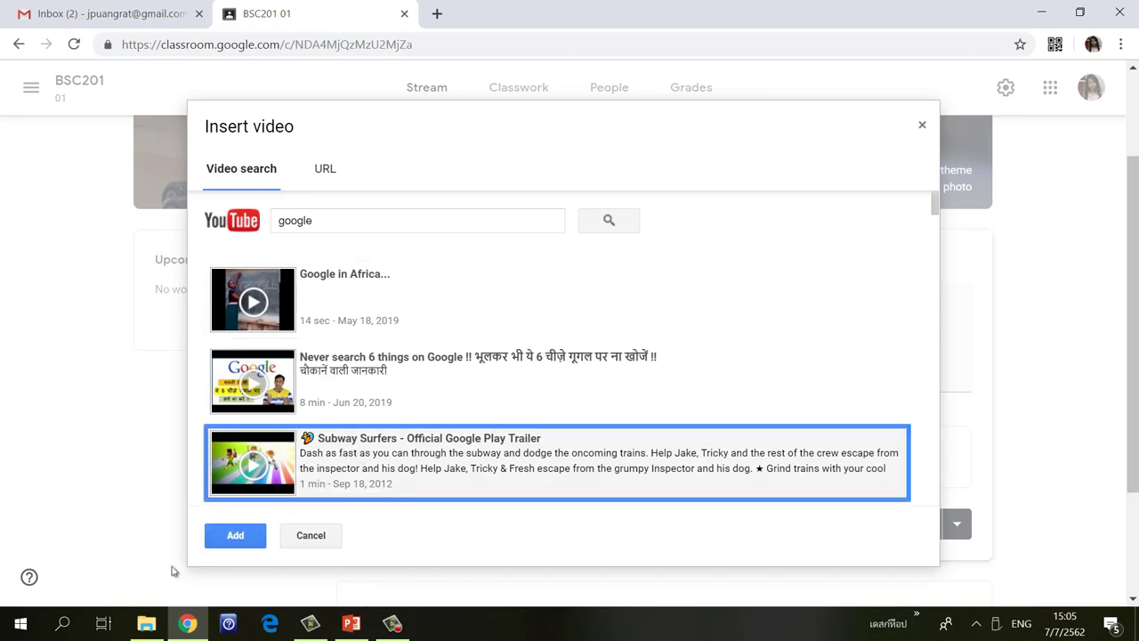
left_click(235, 535)
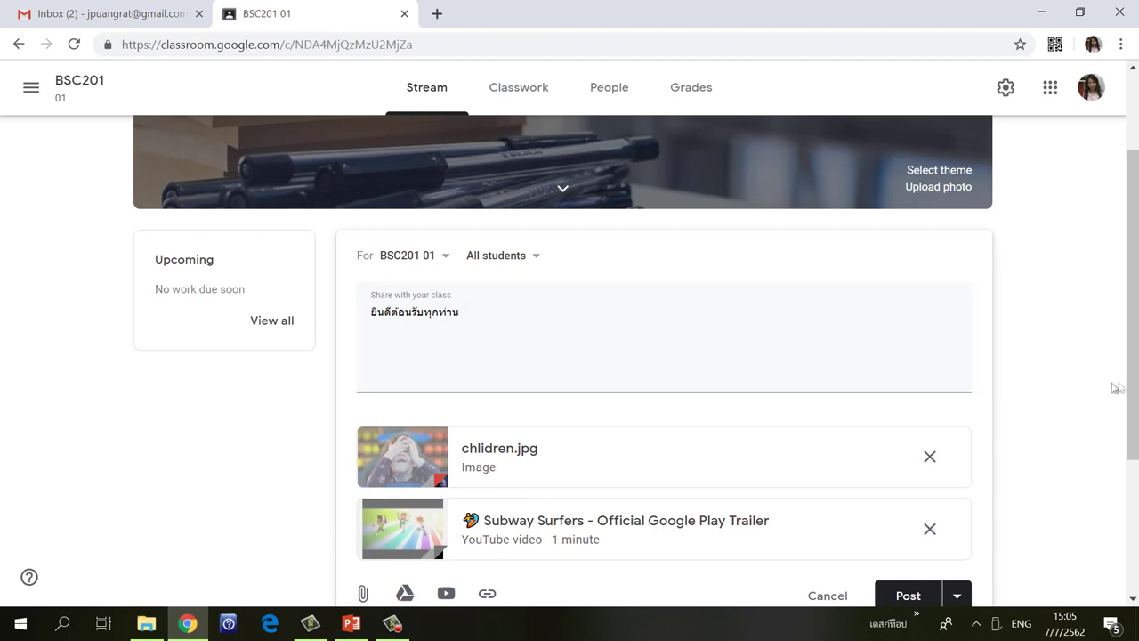
Add the web link healthychamai.sct.ac.th to the announcement.
scroll(975, 395, "down", 2)
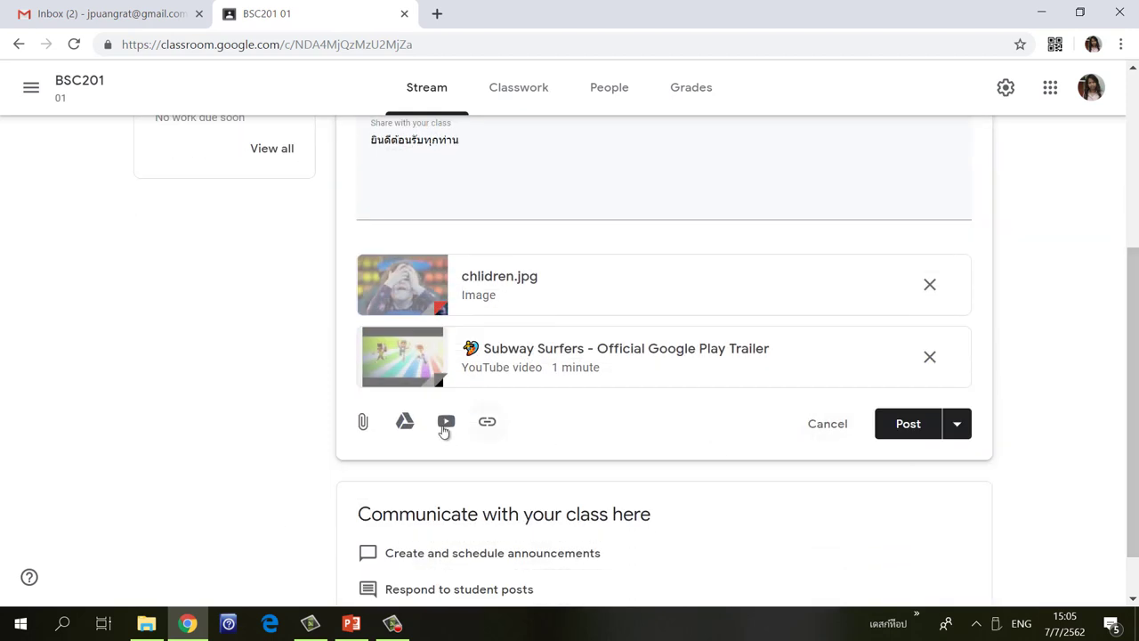
left_click(486, 424)
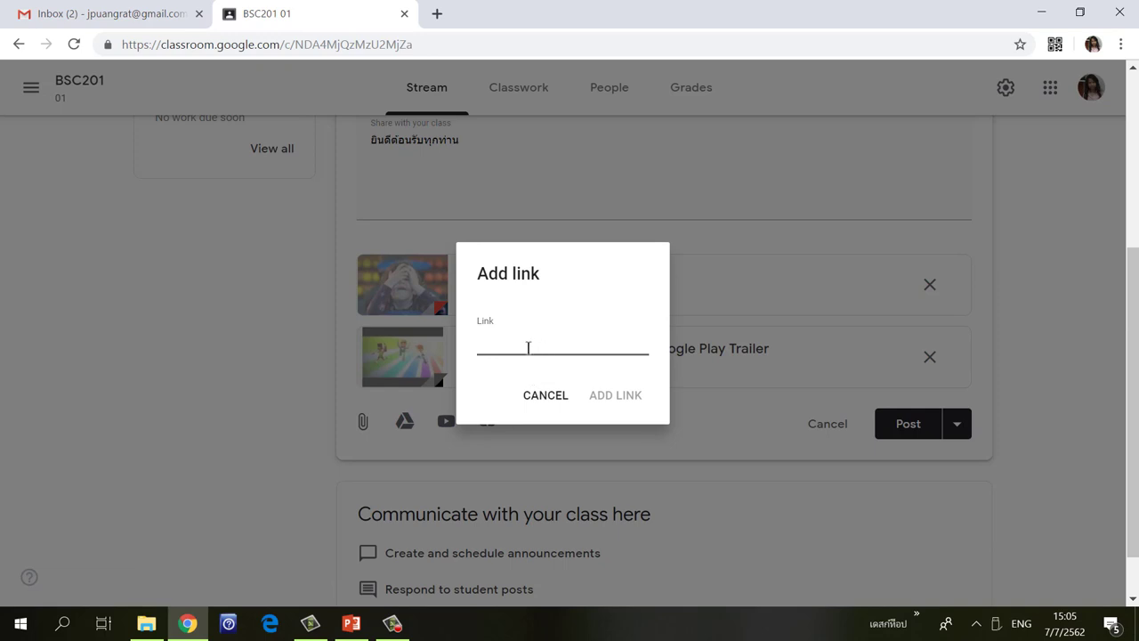
type("healthychamai.sct.ac.th")
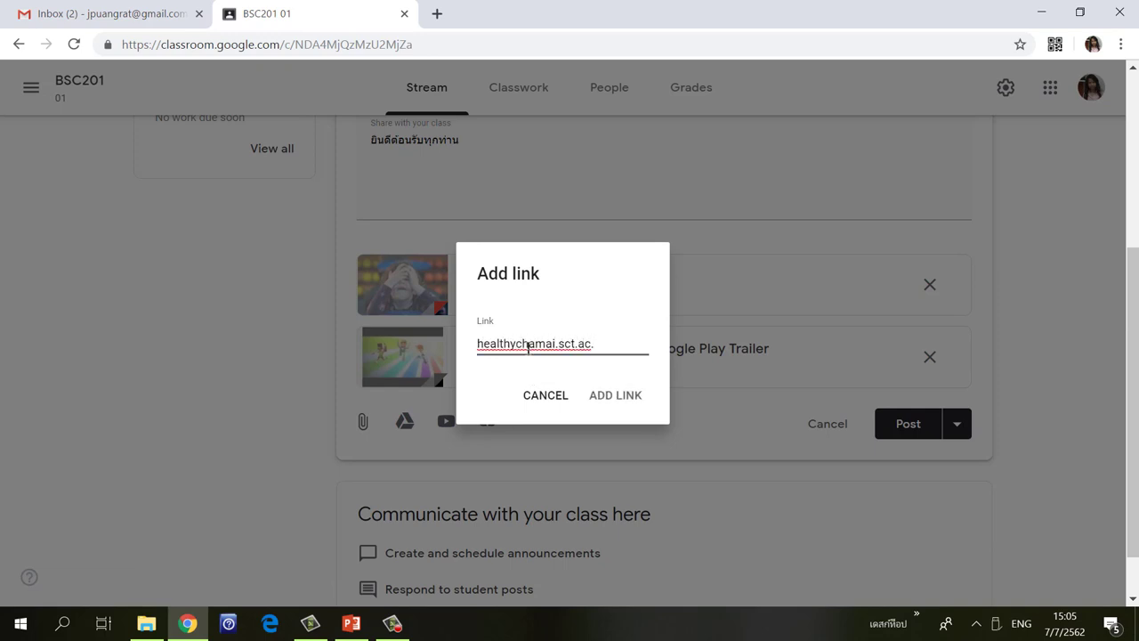
left_click(615, 395)
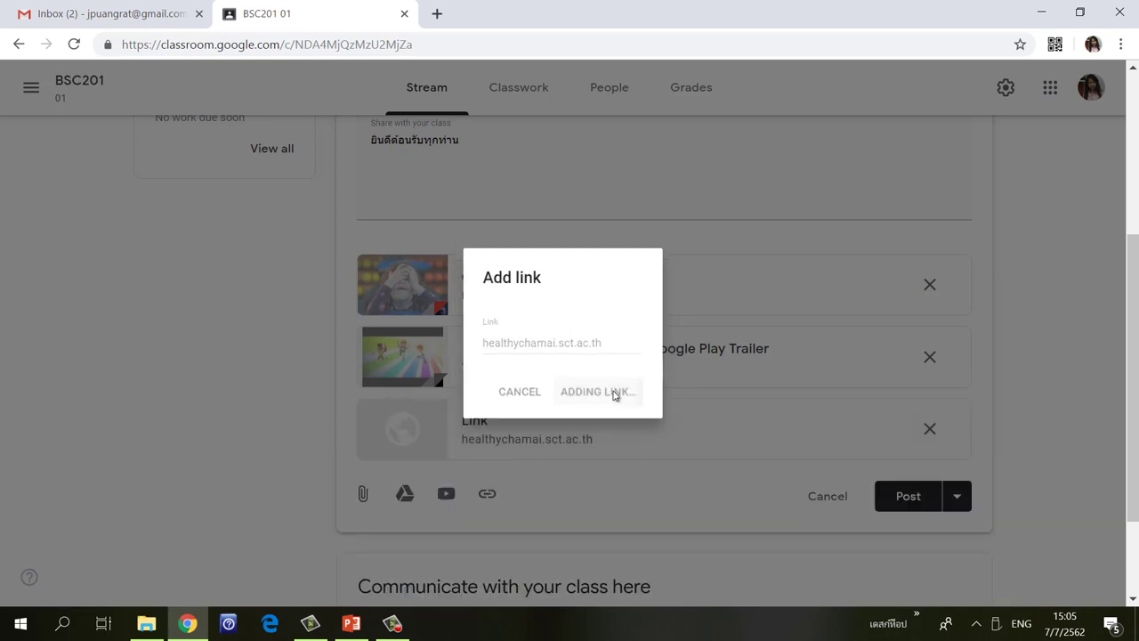
Check the publishing options and post the announcement to the class immediately.
scroll(906, 373, "down", 2)
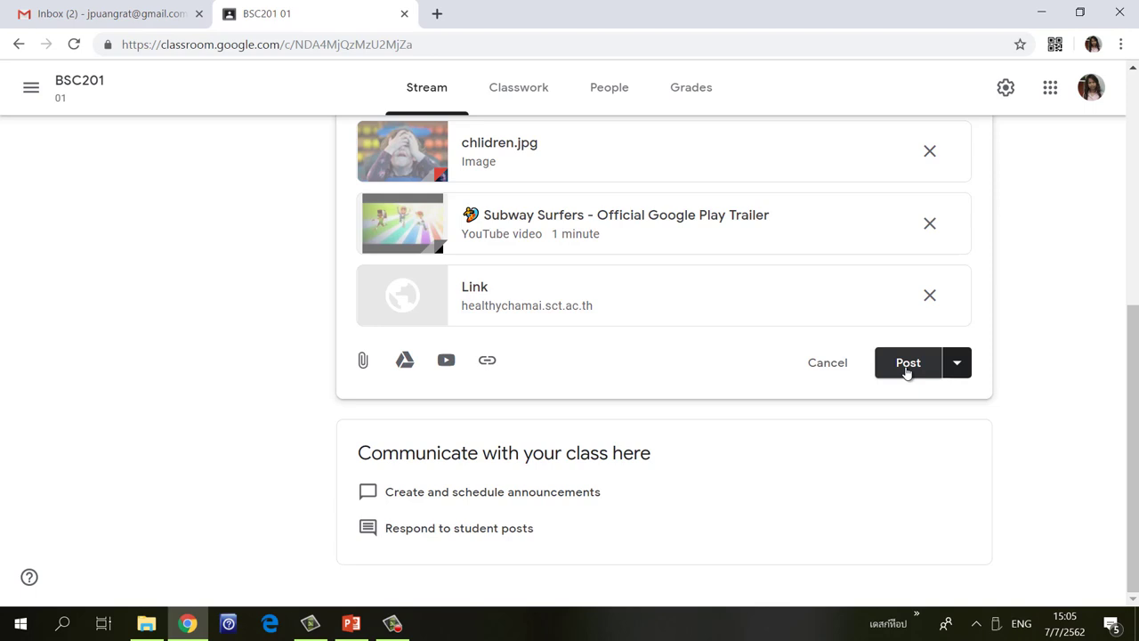
left_click(957, 365)
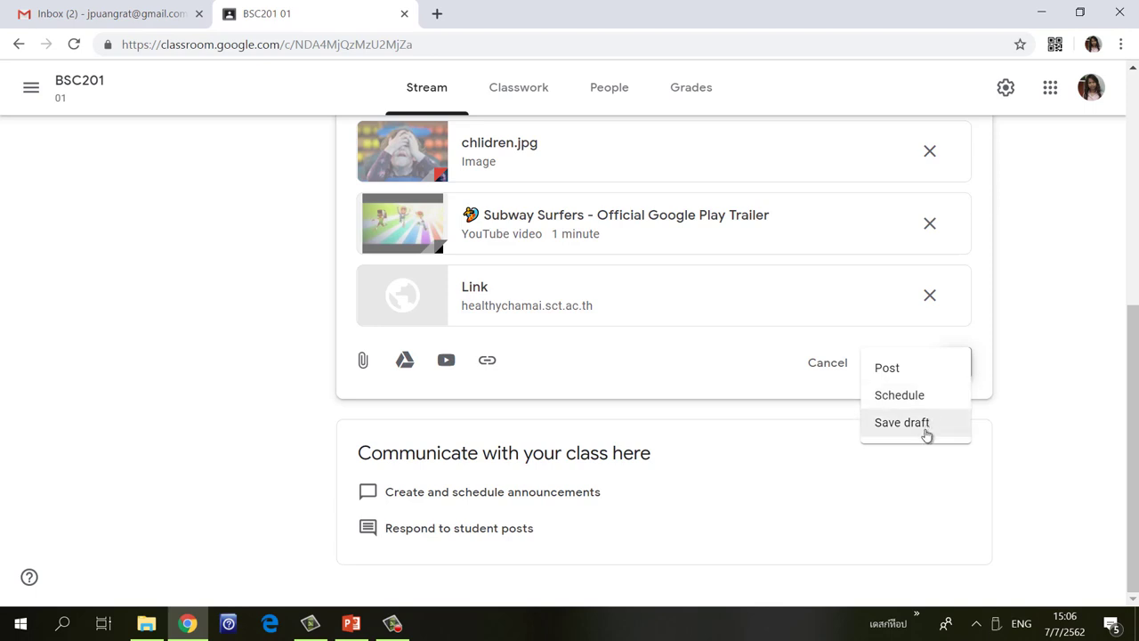
left_click(908, 372)
left_click(911, 367)
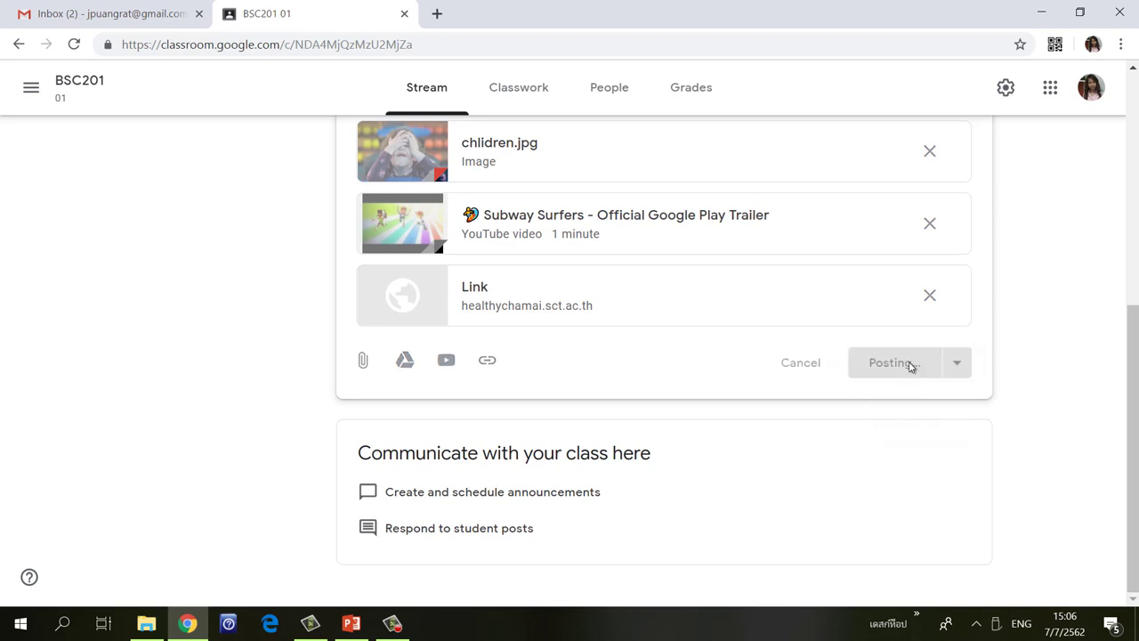